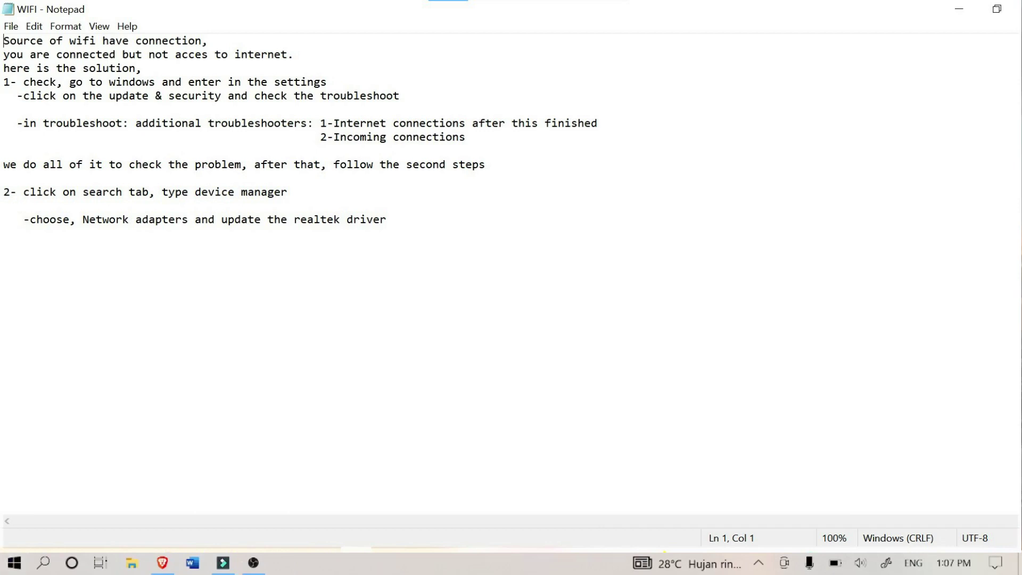
Open the Additional troubleshooters page under Update & Security in Windows Settings
{"action": "left_click", "coordinate": [11, 562]}
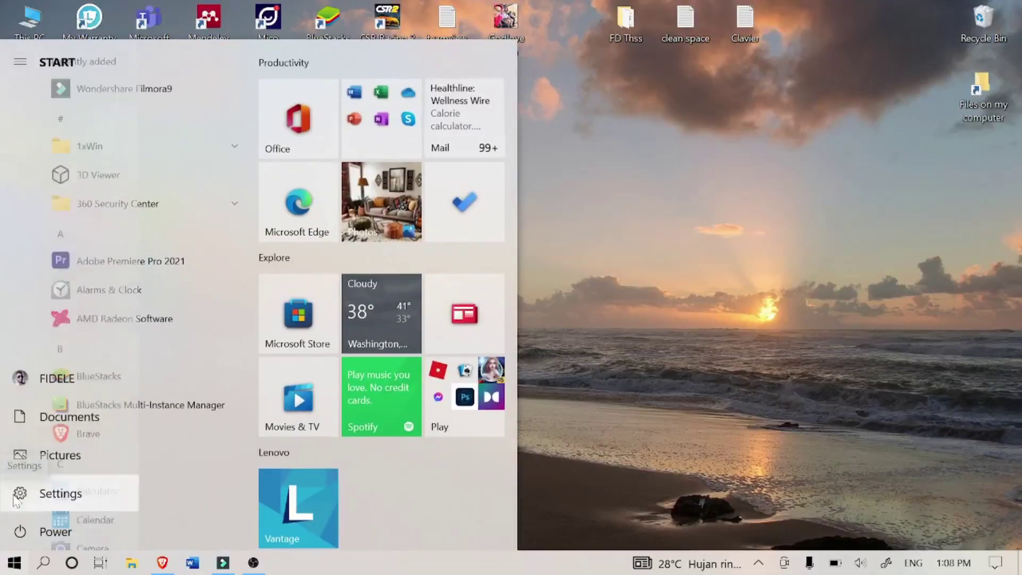
{"action": "left_click", "coordinate": [53, 495]}
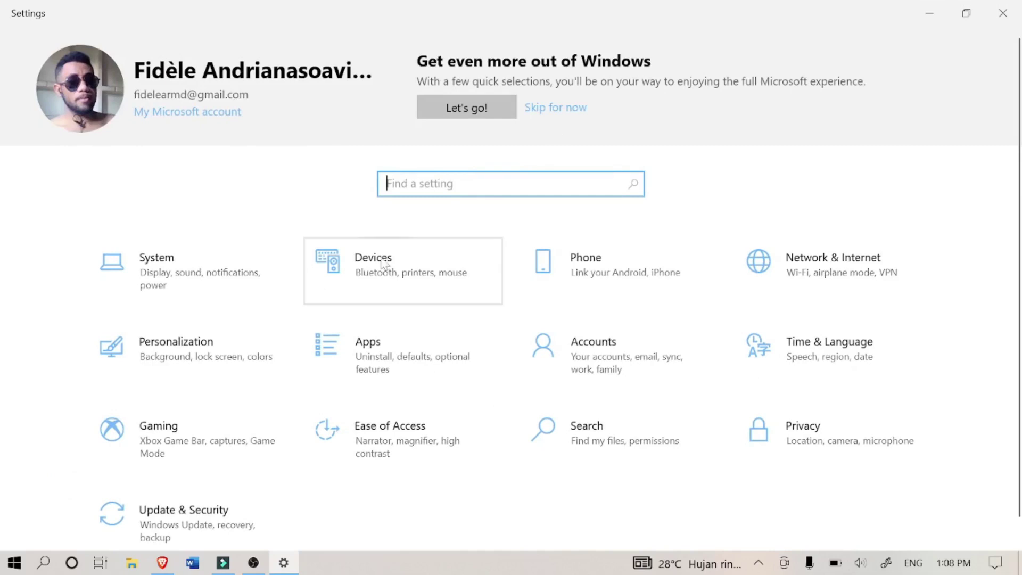
{"action": "scroll", "coordinate": [383, 263], "scroll_direction": "down", "scroll_amount": 1}
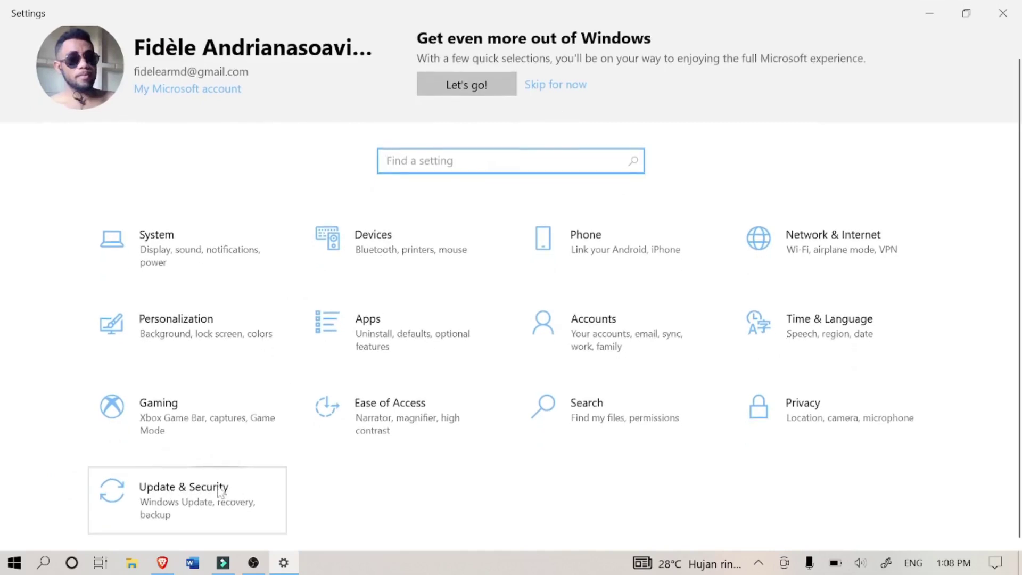
{"action": "left_click", "coordinate": [191, 496]}
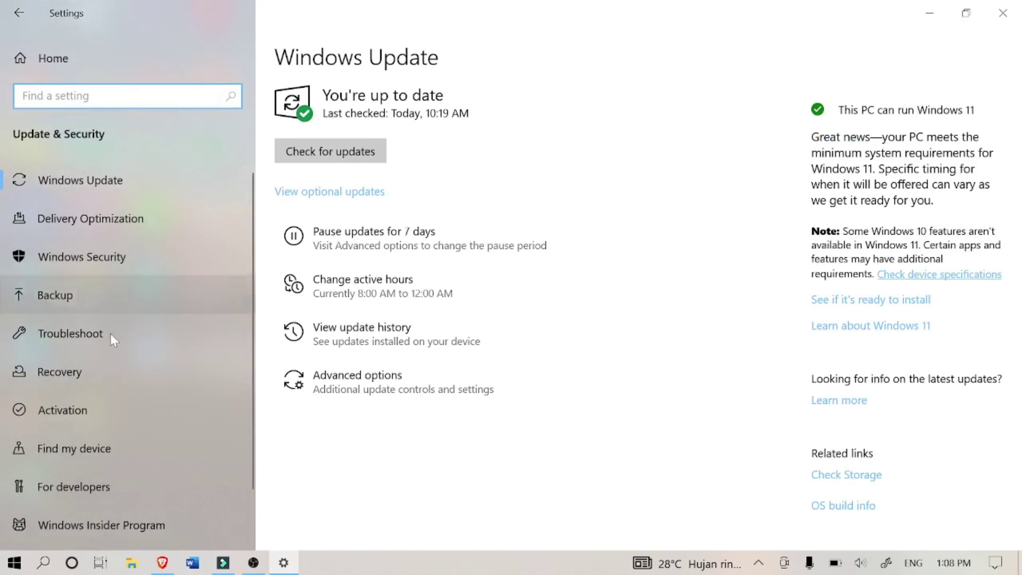
{"action": "left_click", "coordinate": [78, 337]}
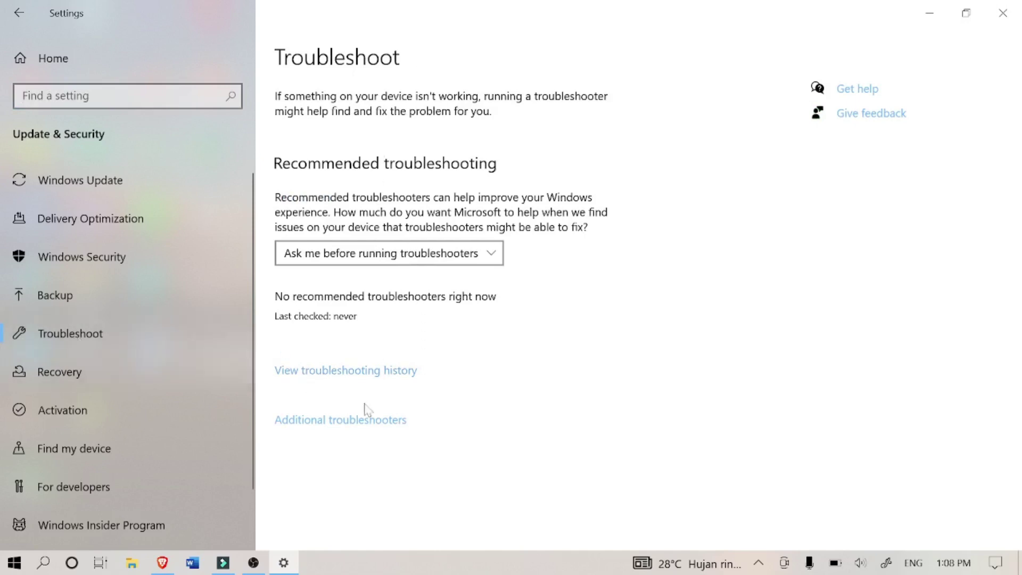
{"action": "left_click", "coordinate": [342, 421]}
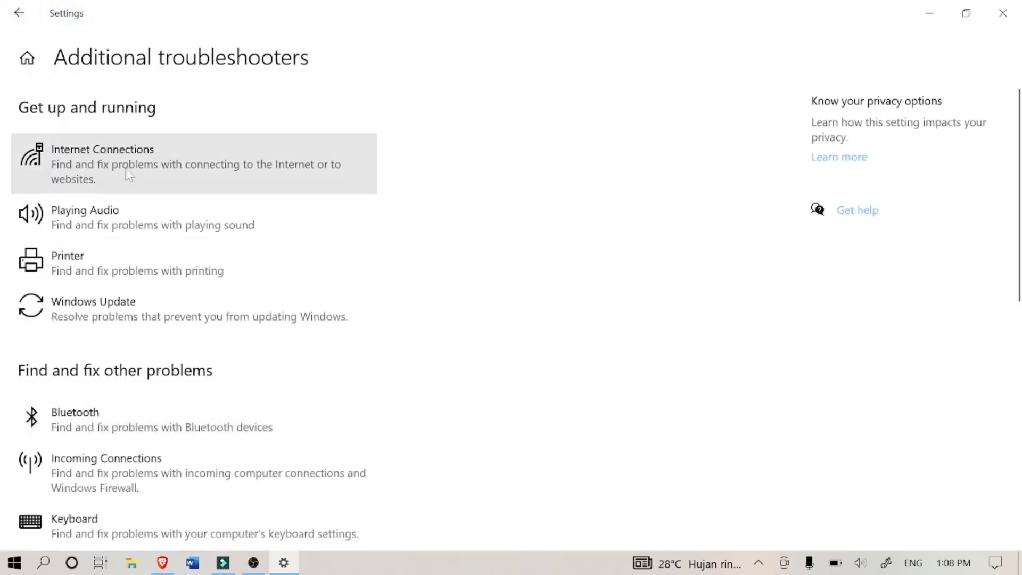
Run the Internet Connections troubleshooter on the connection to the Internet and close it when it completes
{"action": "left_click", "coordinate": [79, 164]}
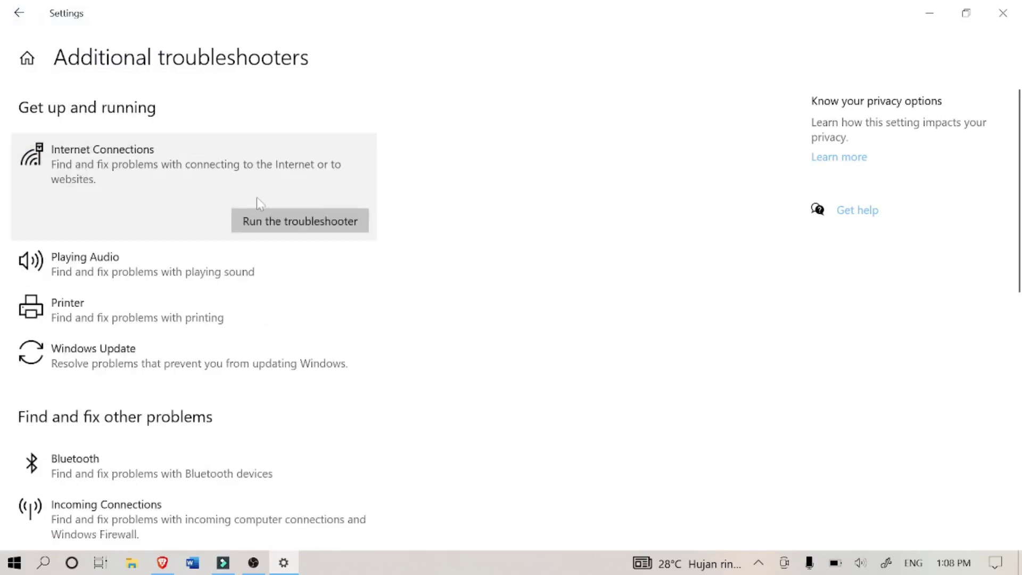
{"action": "left_click", "coordinate": [292, 221]}
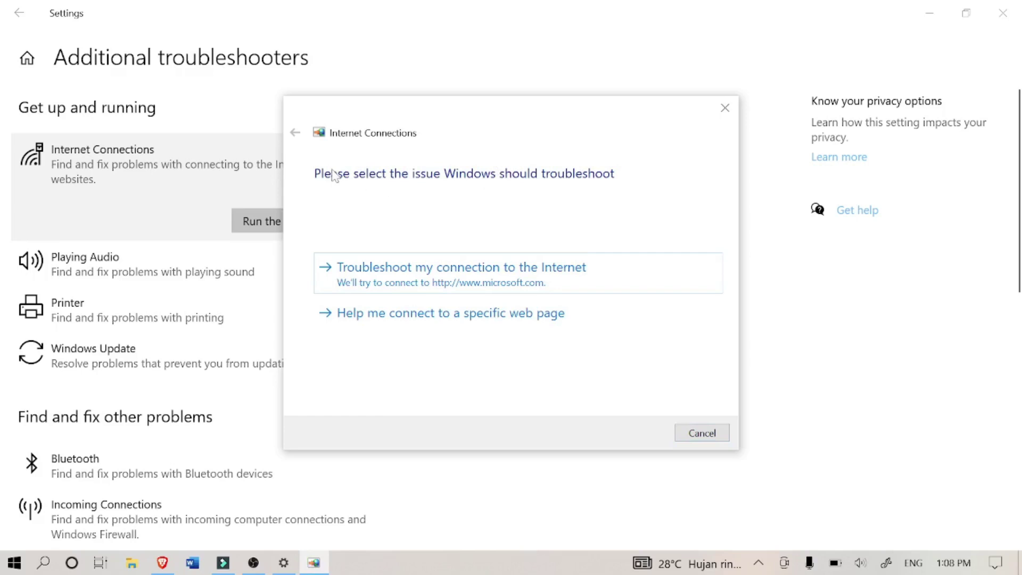
{"action": "left_click", "coordinate": [434, 272]}
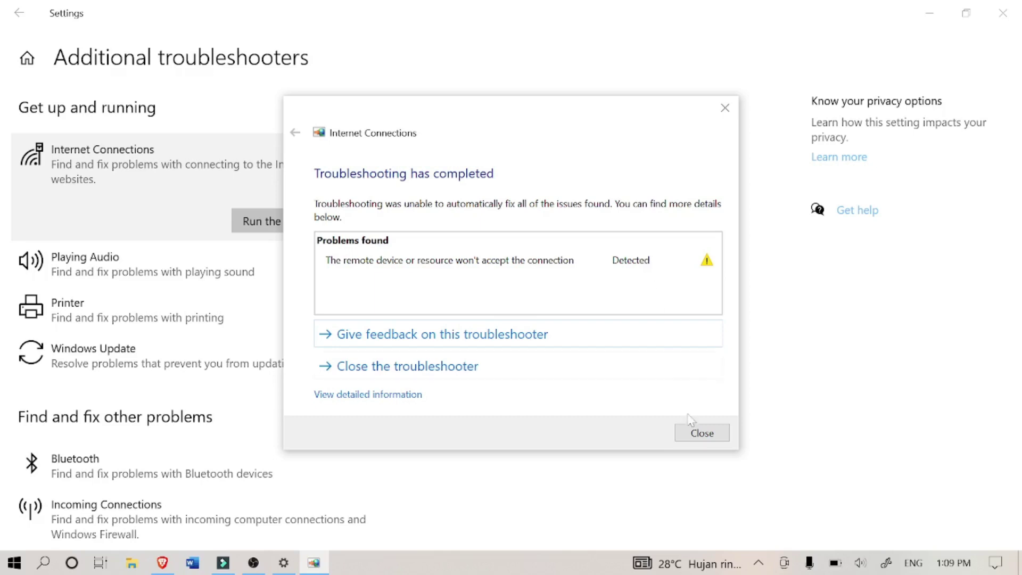
{"action": "left_click", "coordinate": [702, 433]}
Run the Incoming Connections troubleshooter for finding this computer on the network, mark the reconnection task as completed, and close the troubleshooter
{"action": "scroll", "coordinate": [97, 275], "scroll_direction": "down", "scroll_amount": 2}
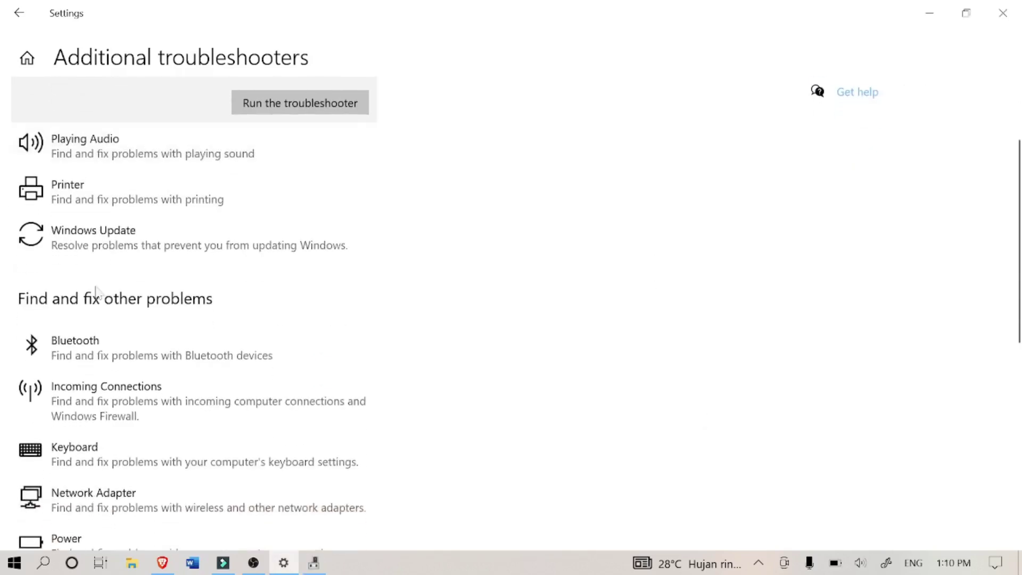
{"action": "left_click", "coordinate": [94, 404]}
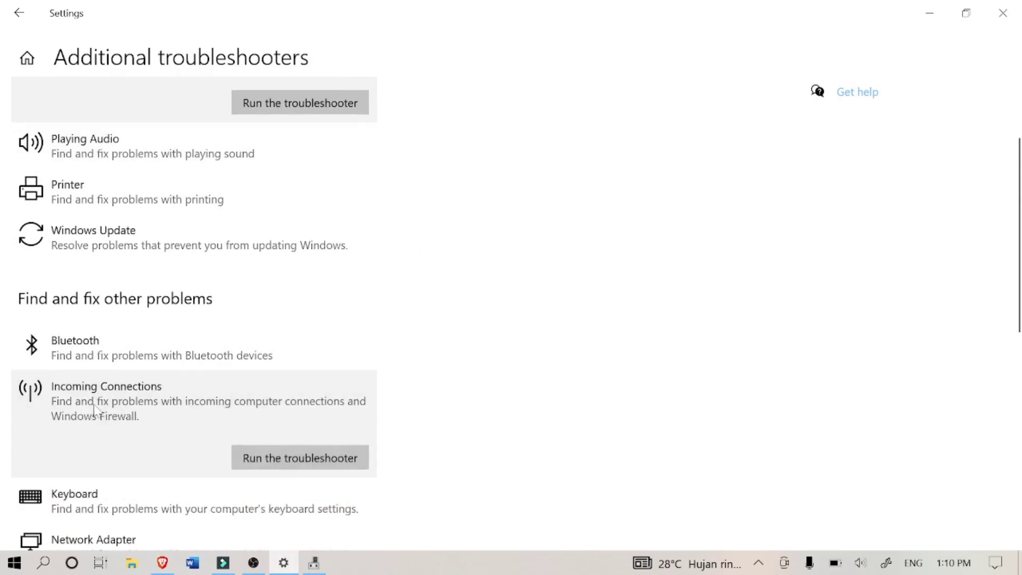
{"action": "left_click", "coordinate": [291, 460]}
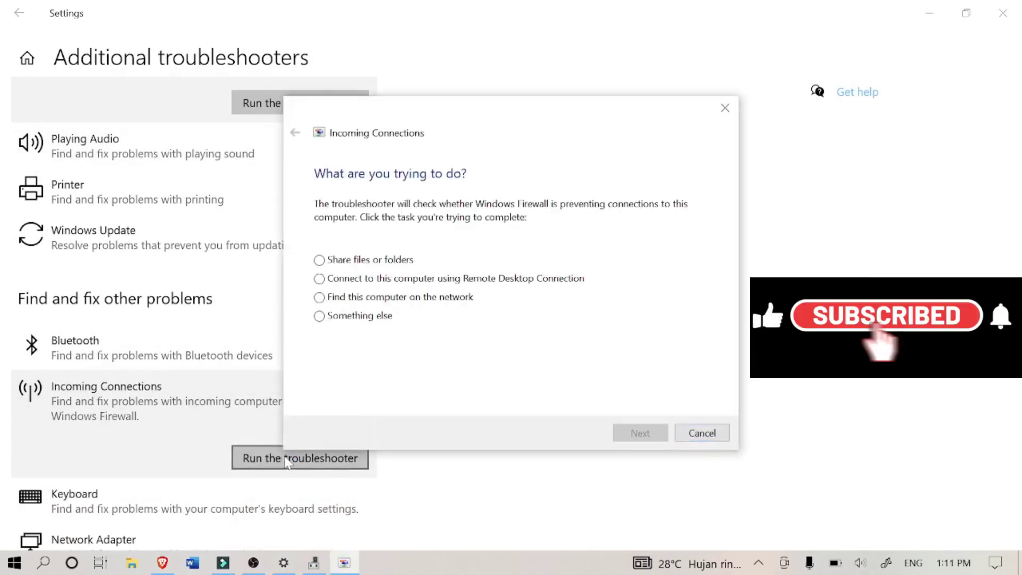
{"action": "left_click", "coordinate": [320, 297]}
{"action": "left_click", "coordinate": [642, 434]}
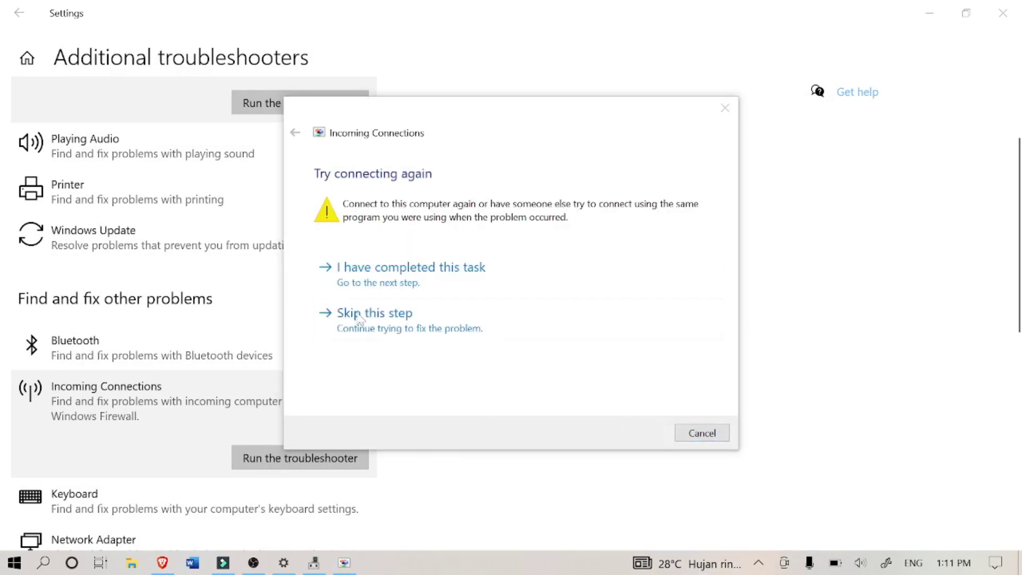
{"action": "left_click", "coordinate": [395, 276]}
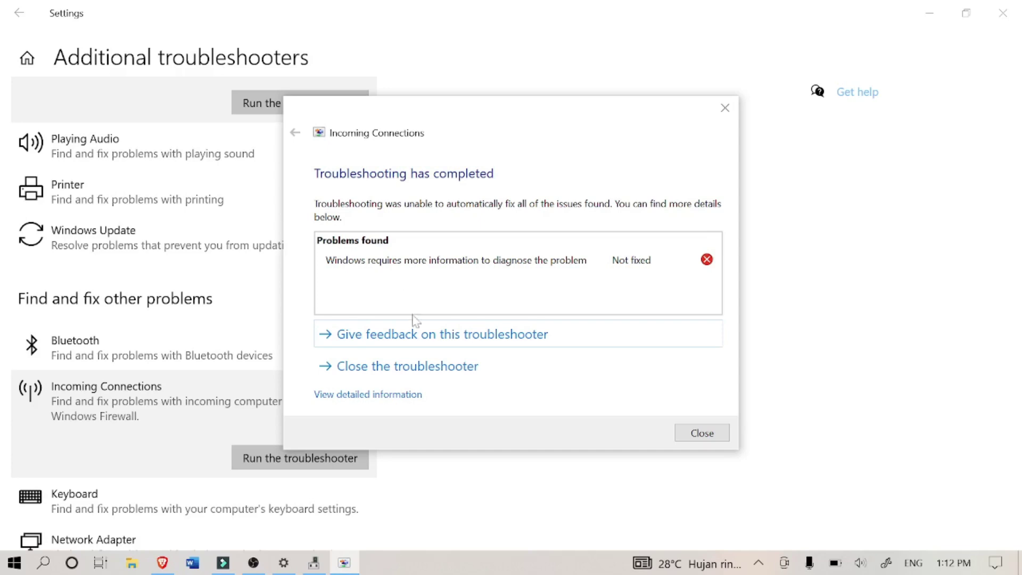
{"action": "left_click", "coordinate": [425, 366]}
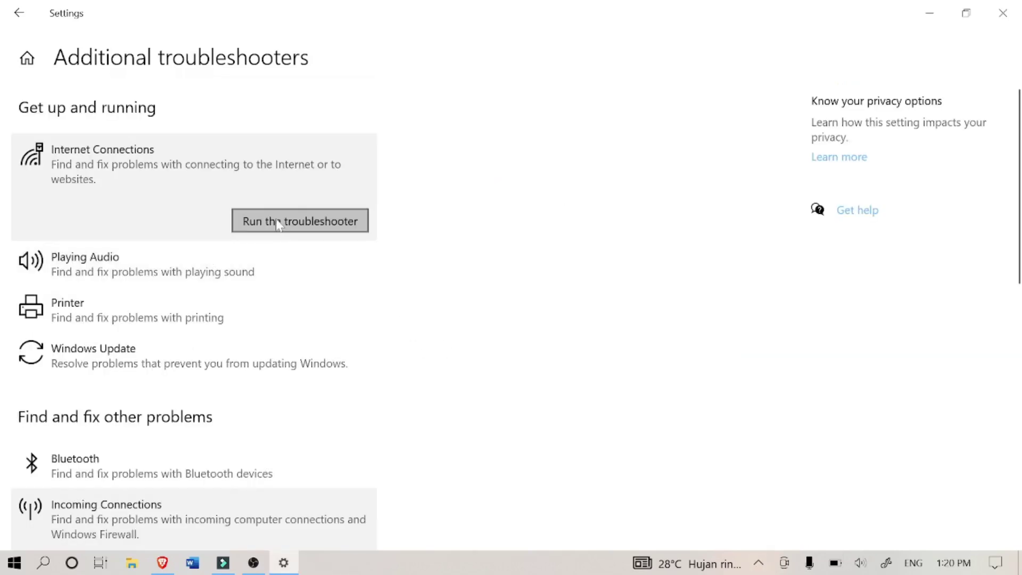
Run the Internet Connections troubleshooter again for the Internet connection and close its results
{"action": "left_click", "coordinate": [276, 219]}
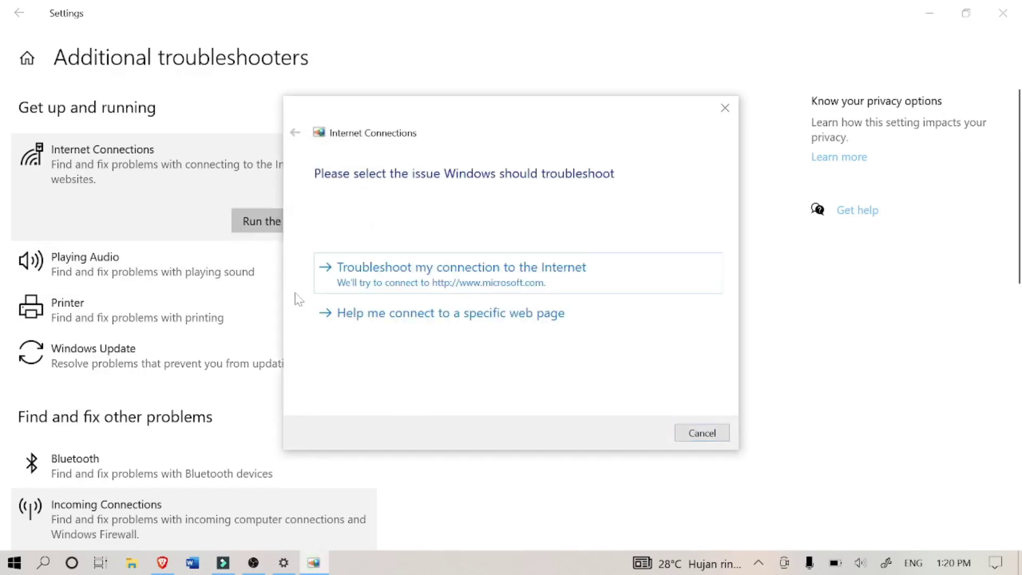
{"action": "left_click", "coordinate": [392, 288]}
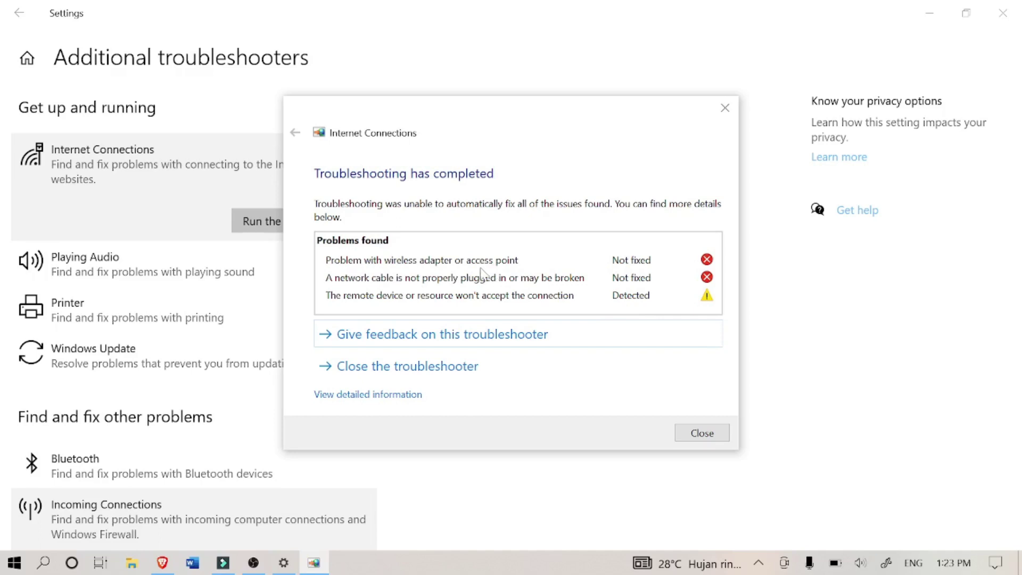
{"action": "left_click", "coordinate": [702, 434]}
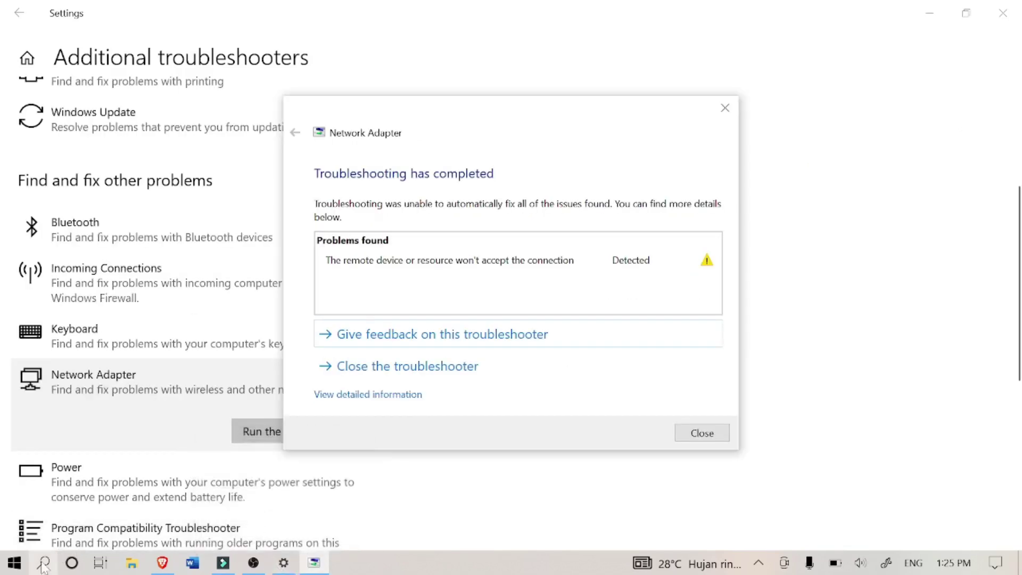
Open Device Manager through a Windows search and expand the Network adapters category
{"action": "left_click", "coordinate": [41, 566]}
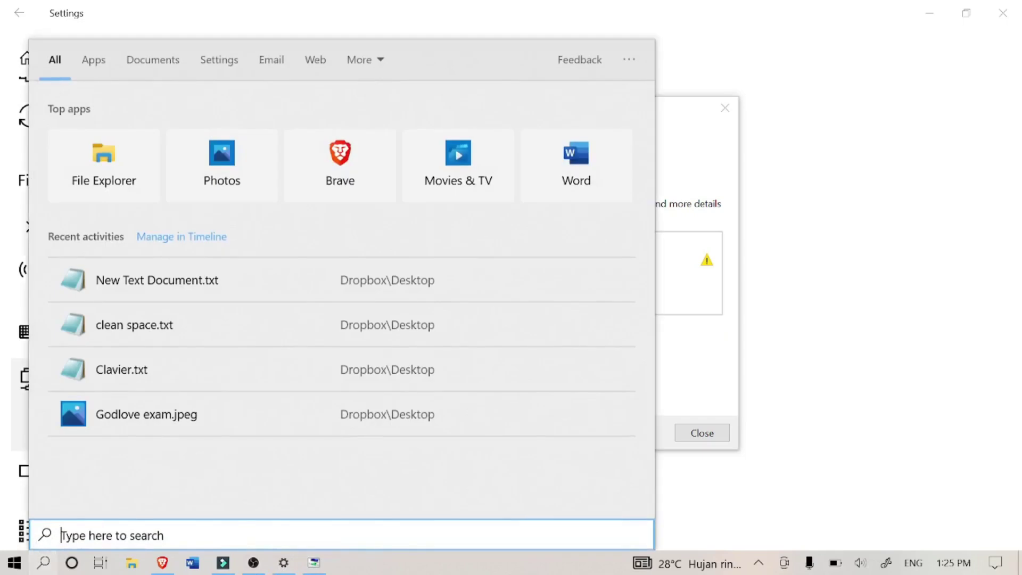
{"action": "type", "text": "d"}
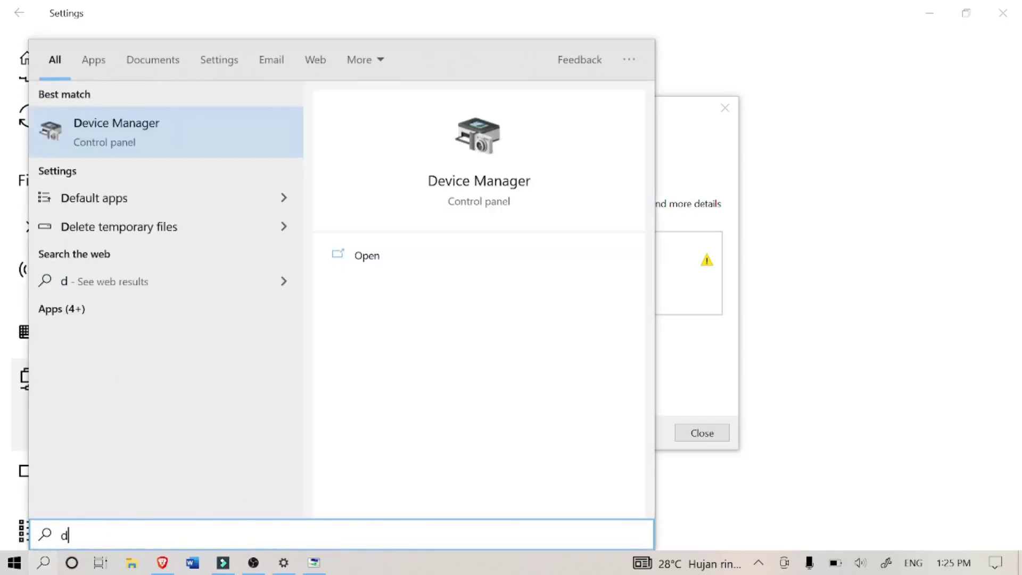
{"action": "left_click", "coordinate": [114, 128]}
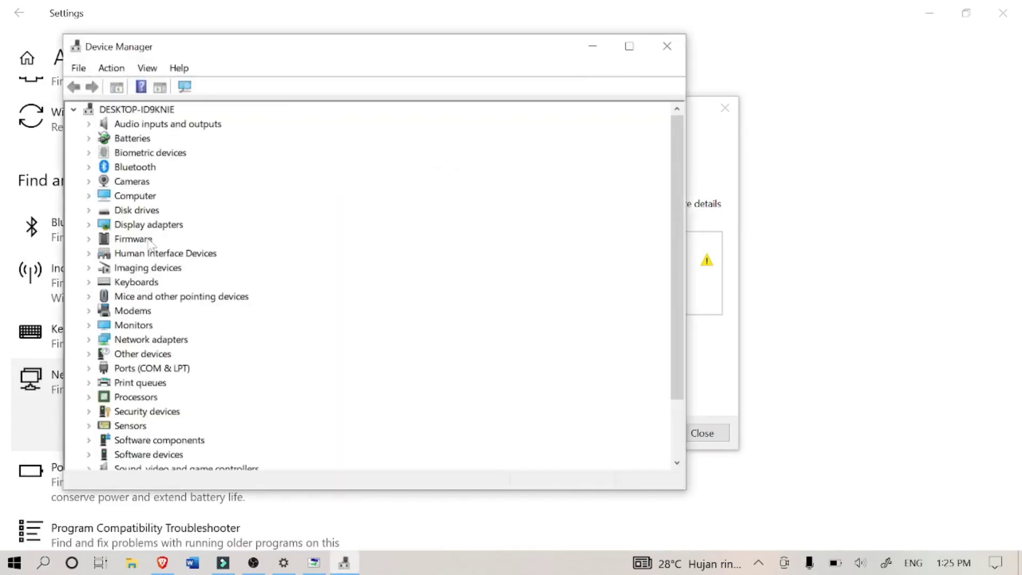
{"action": "left_click", "coordinate": [87, 233]}
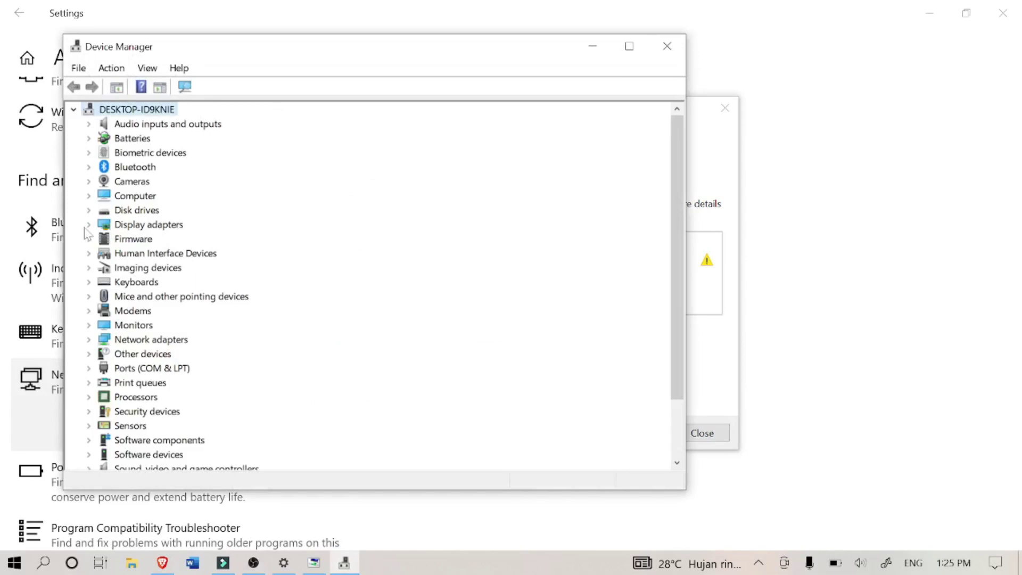
{"action": "left_click", "coordinate": [87, 225]}
{"action": "left_click", "coordinate": [87, 224]}
{"action": "left_click", "coordinate": [88, 313]}
{"action": "left_click", "coordinate": [89, 326]}
{"action": "left_click", "coordinate": [89, 326]}
{"action": "left_click", "coordinate": [89, 342]}
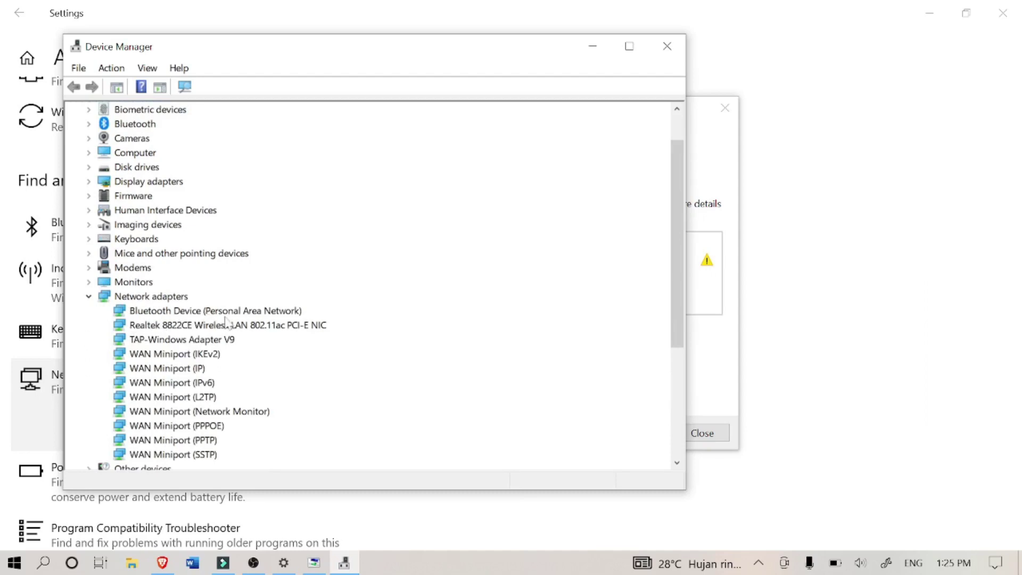
Update the Realtek 8822CE Wireless LAN adapter manually with the first Realtek Semiconductor Corp. driver from the list of available drivers on the computer
{"action": "left_click", "coordinate": [159, 326]}
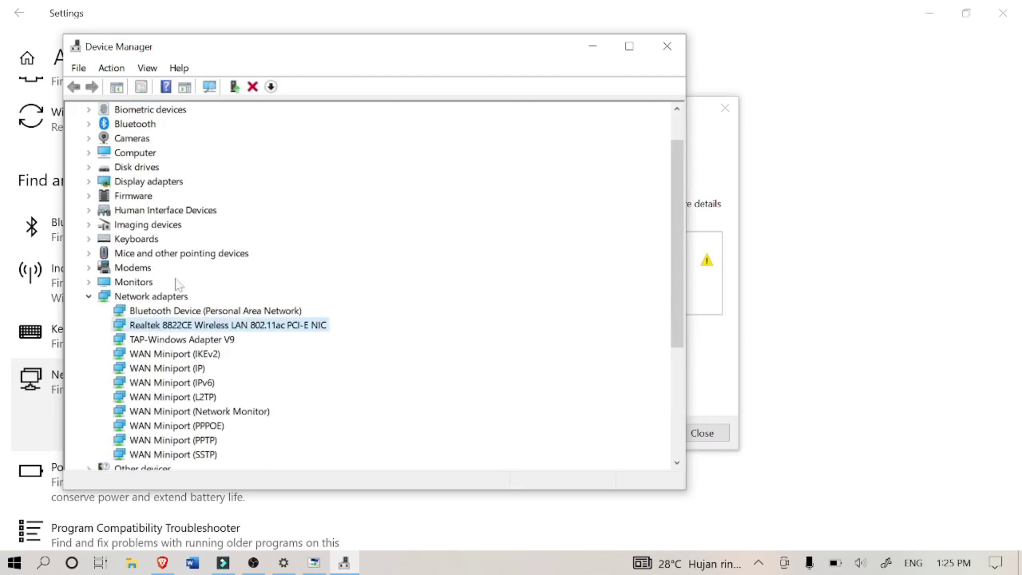
{"action": "left_click", "coordinate": [235, 88]}
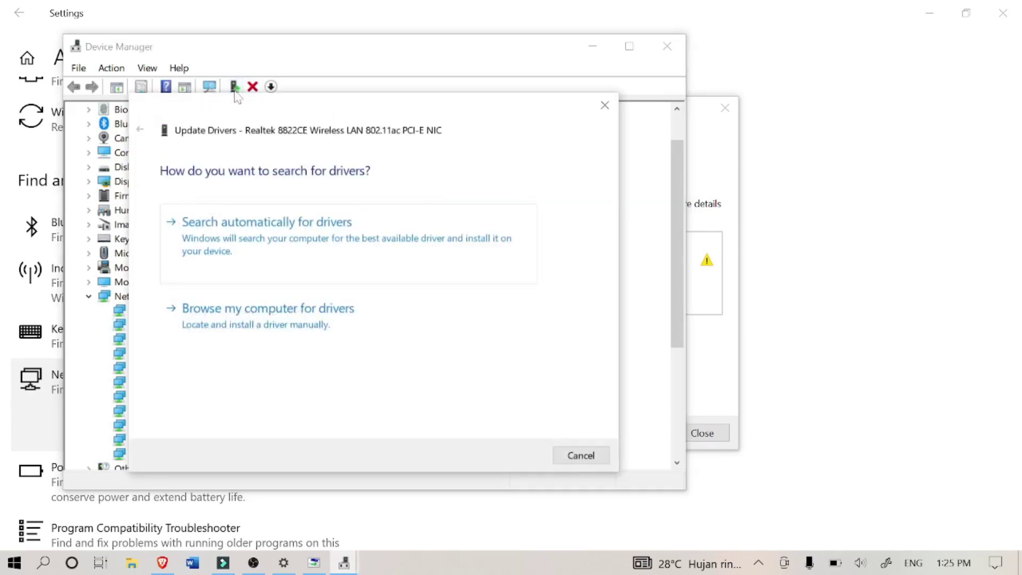
{"action": "left_click", "coordinate": [238, 322]}
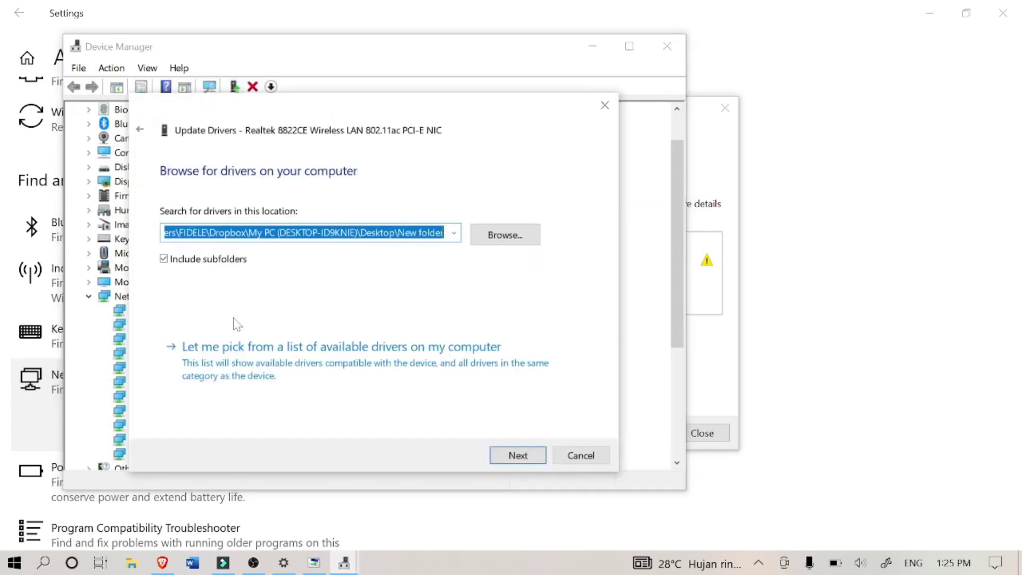
{"action": "left_click", "coordinate": [233, 349]}
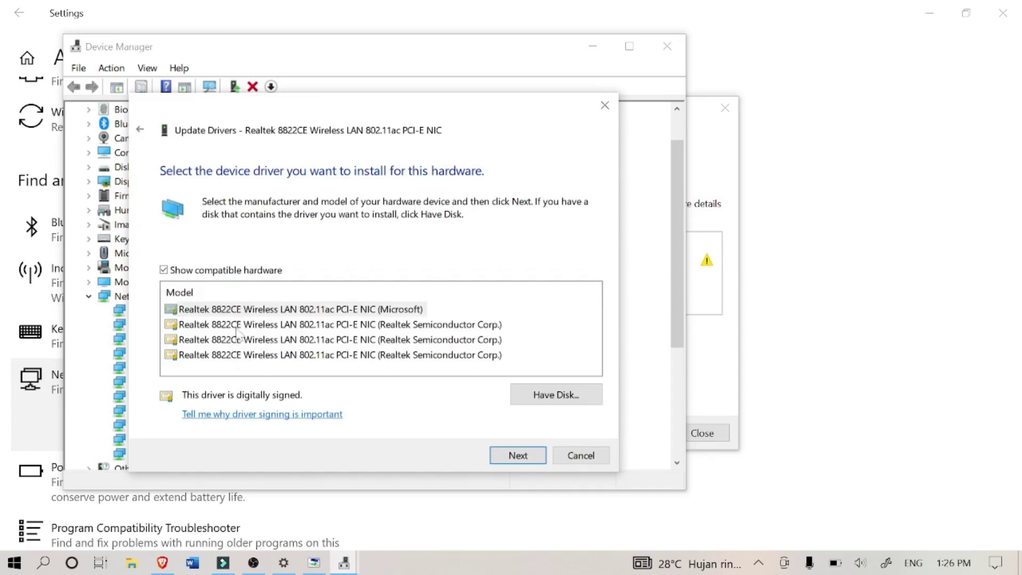
{"action": "left_click", "coordinate": [238, 326]}
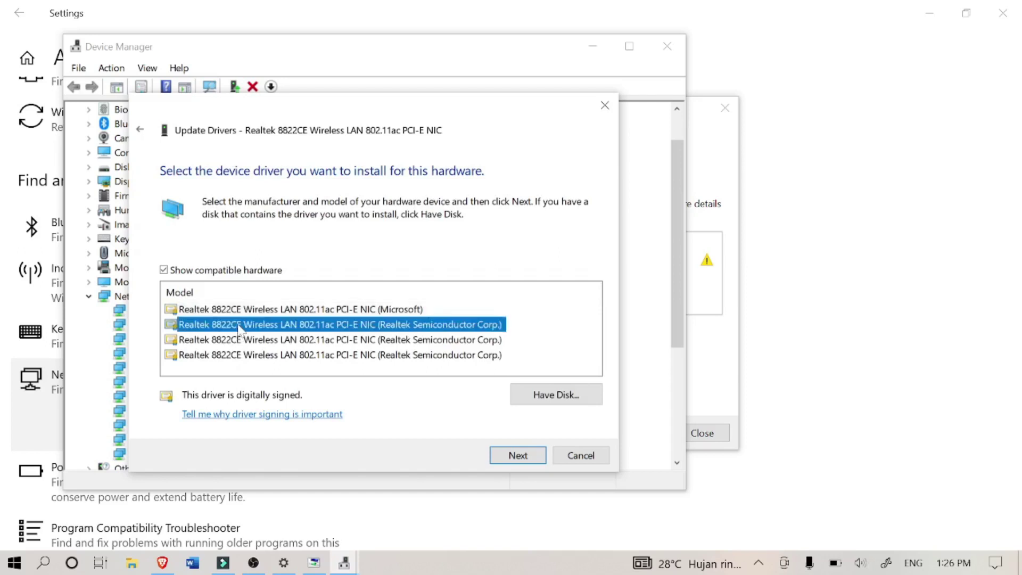
{"action": "left_click", "coordinate": [518, 456]}
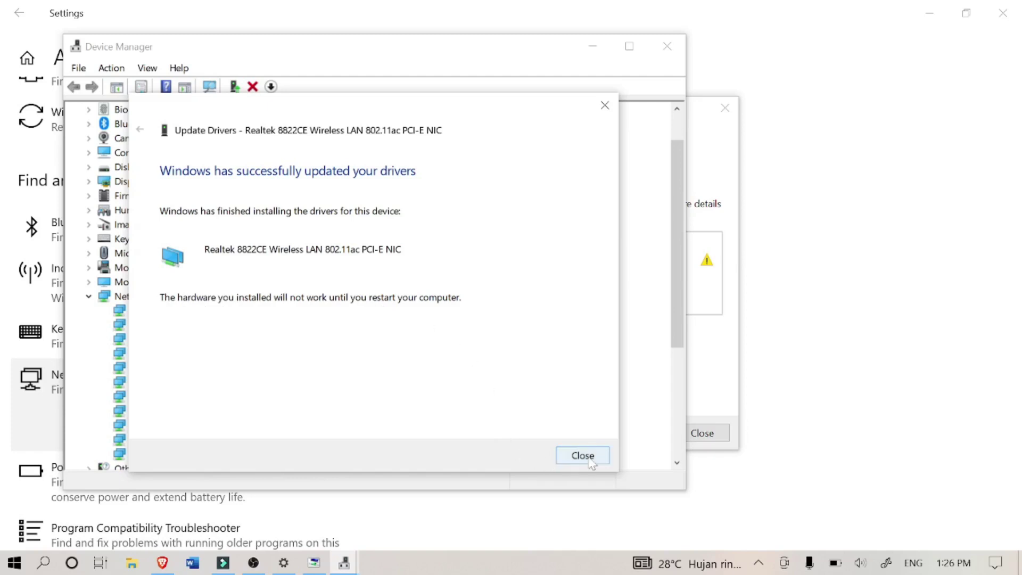
{"action": "left_click", "coordinate": [583, 456]}
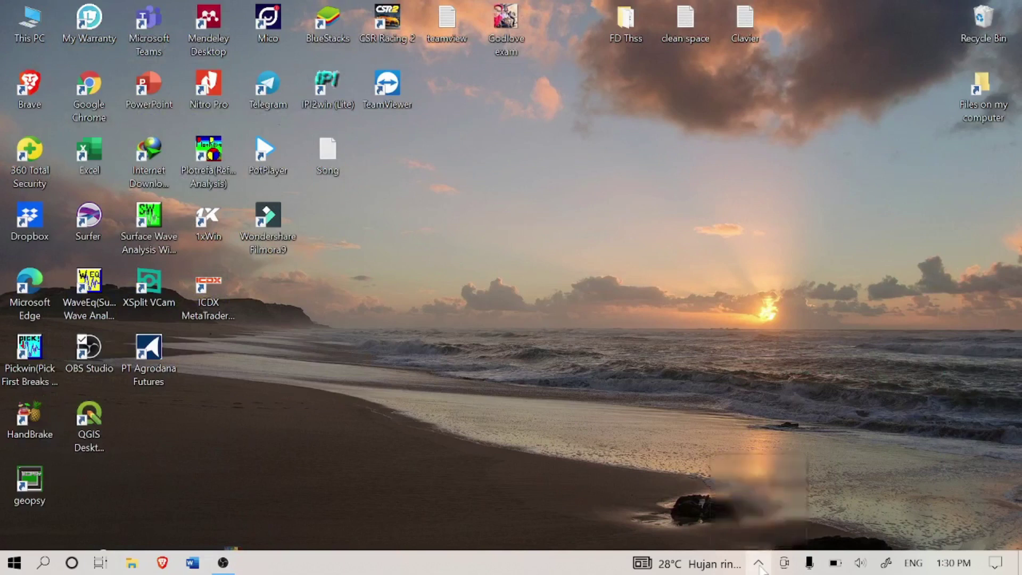
Check the Wi-Fi connection status in the list of available networks, then close the list
{"action": "left_click", "coordinate": [761, 567]}
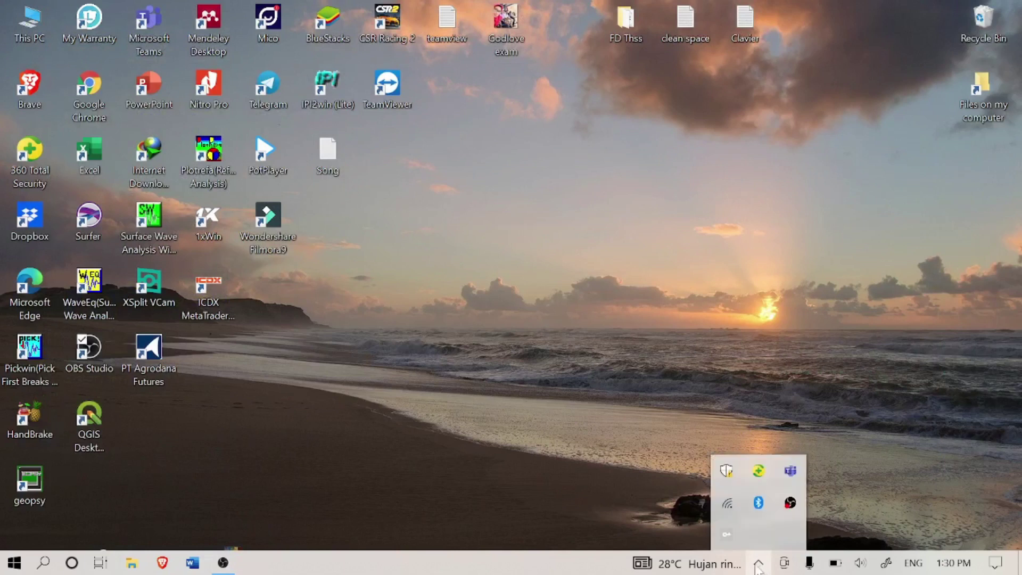
{"action": "left_click", "coordinate": [729, 505]}
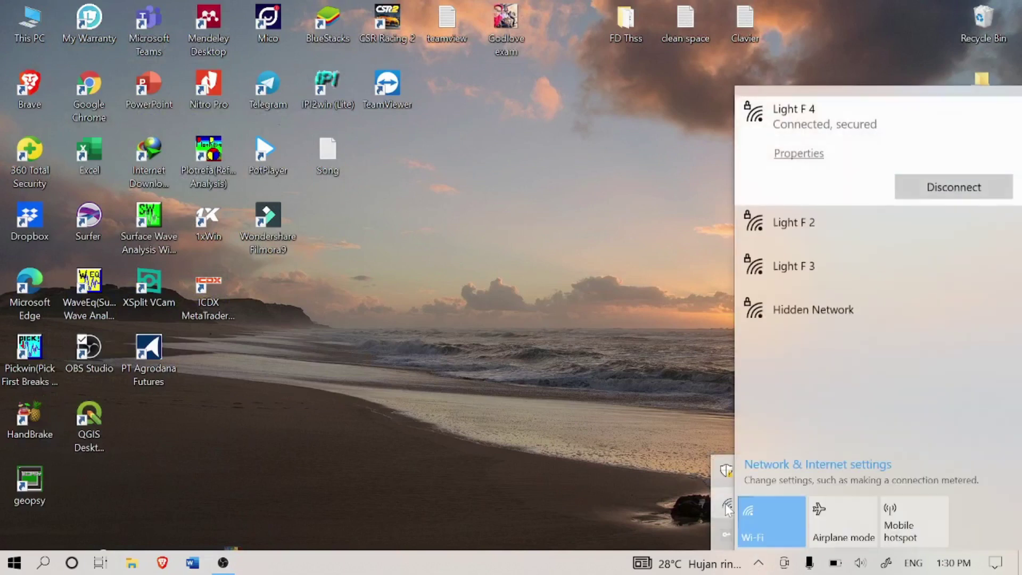
{"action": "left_click", "coordinate": [658, 220]}
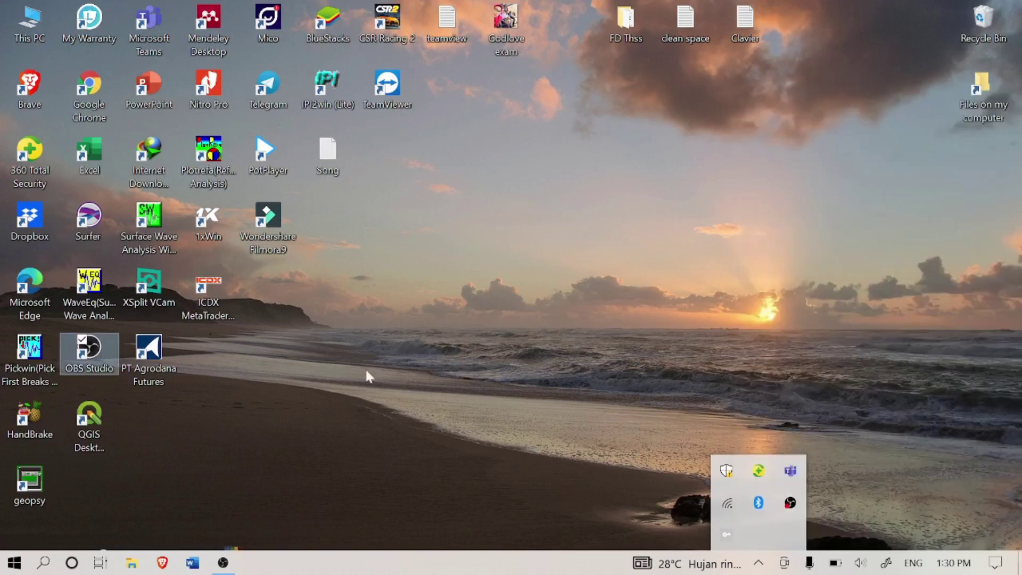
Switch to the Brave browser
{"action": "left_click", "coordinate": [164, 563]}
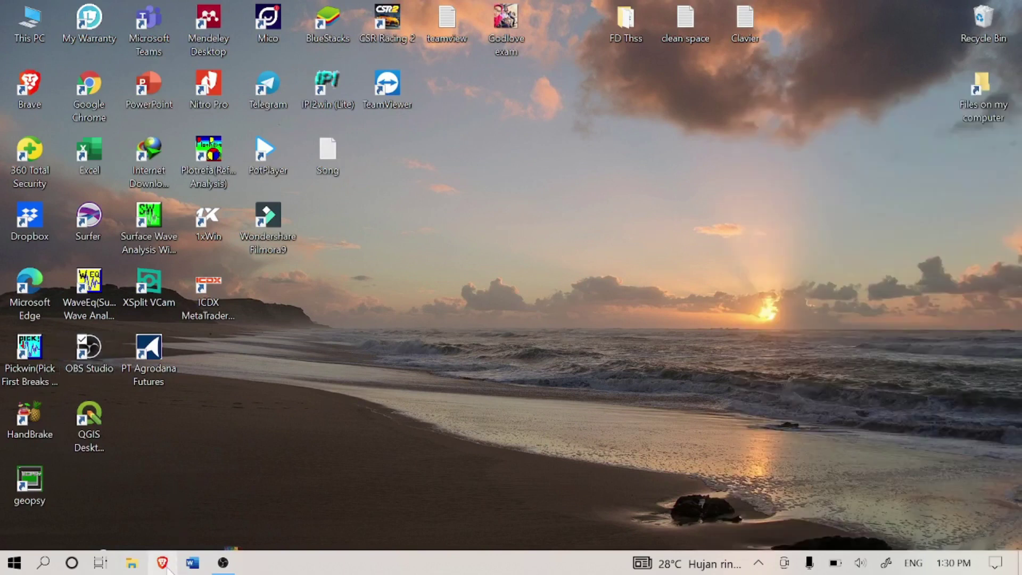